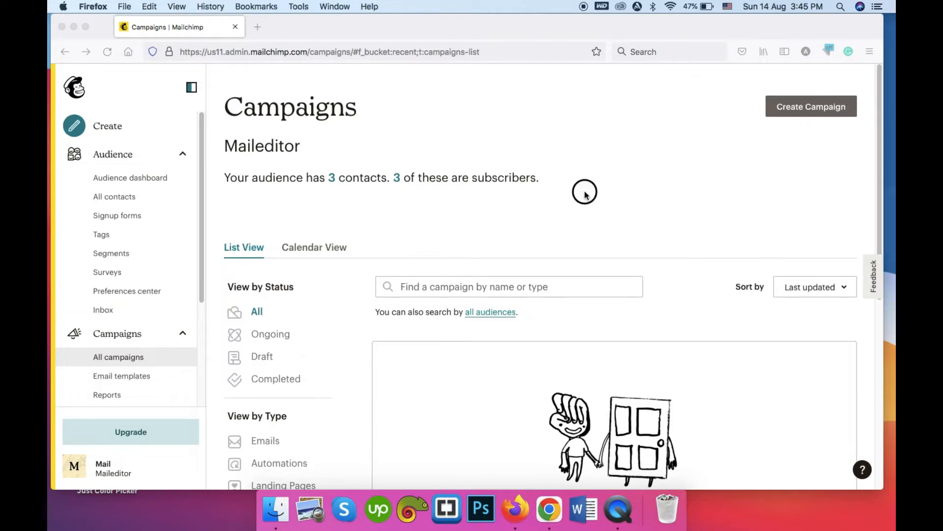
# Start a new campaign and browse the build options, including Regular email and Landing page.
pyautogui.click(795, 108)
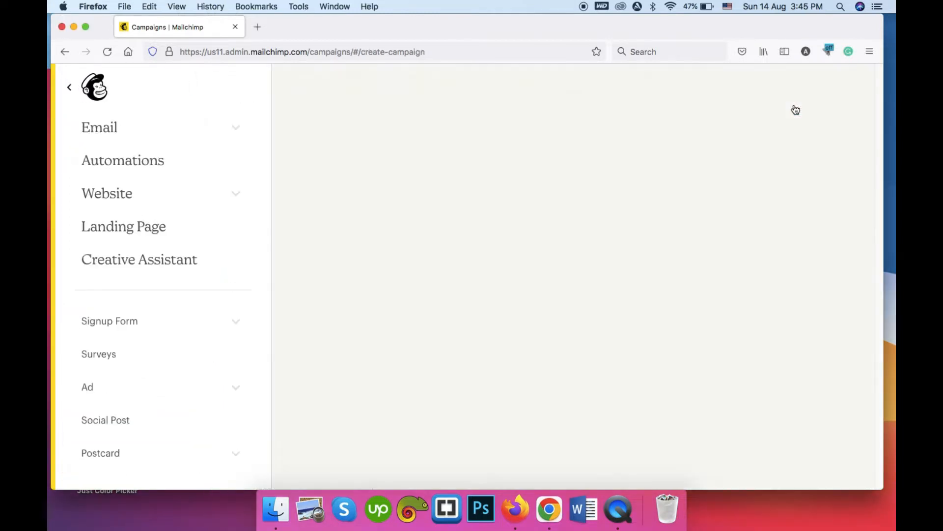
pyautogui.scroll(-5, 482, 187)
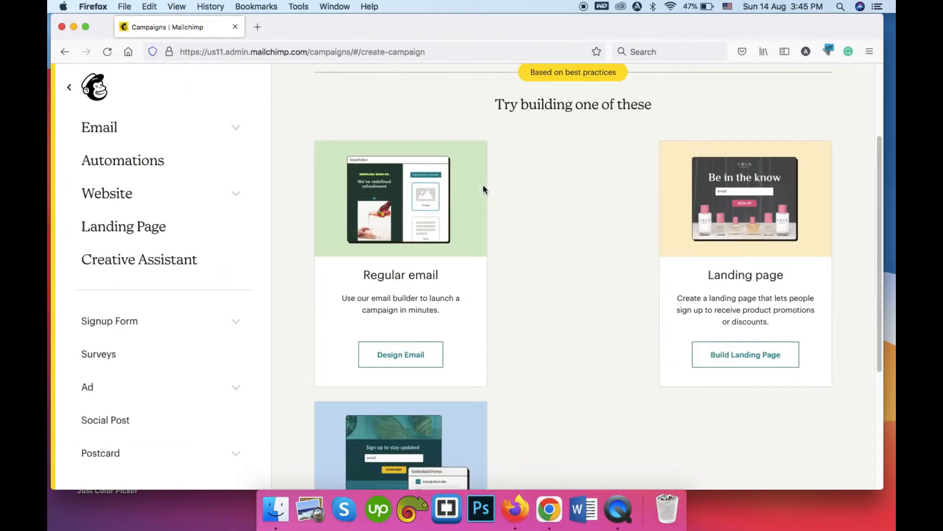
pyautogui.scroll(4, 483, 184)
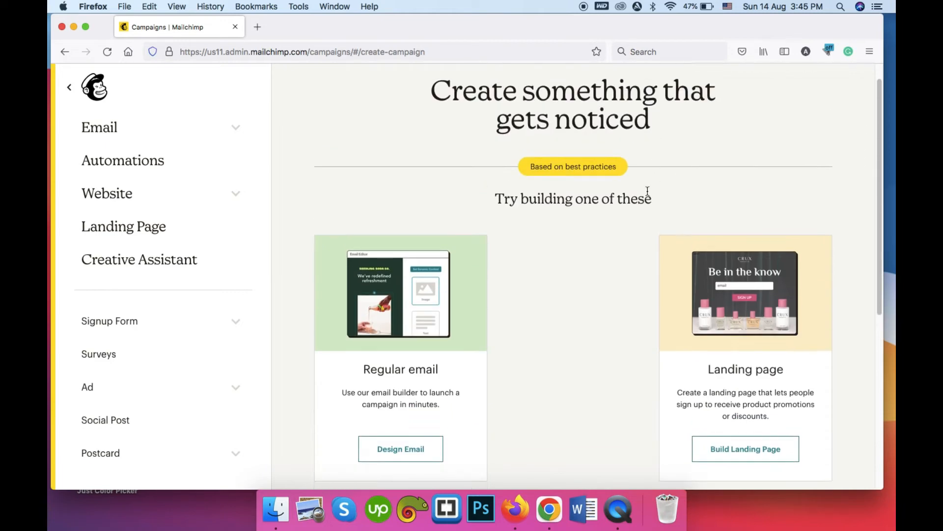
pyautogui.scroll(-5, 477, 182)
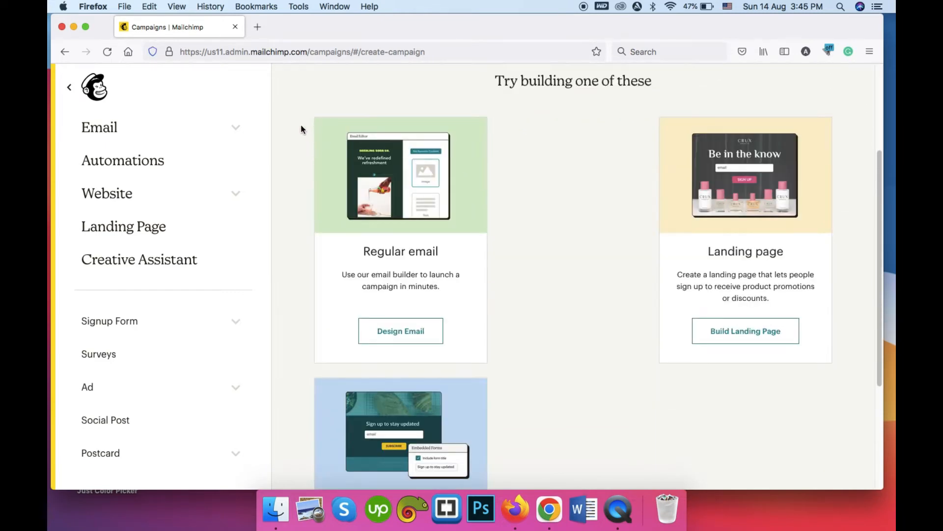
# Start a Regular email and save its recipients as all subscribers in the Maileditor audience.
pyautogui.click(392, 332)
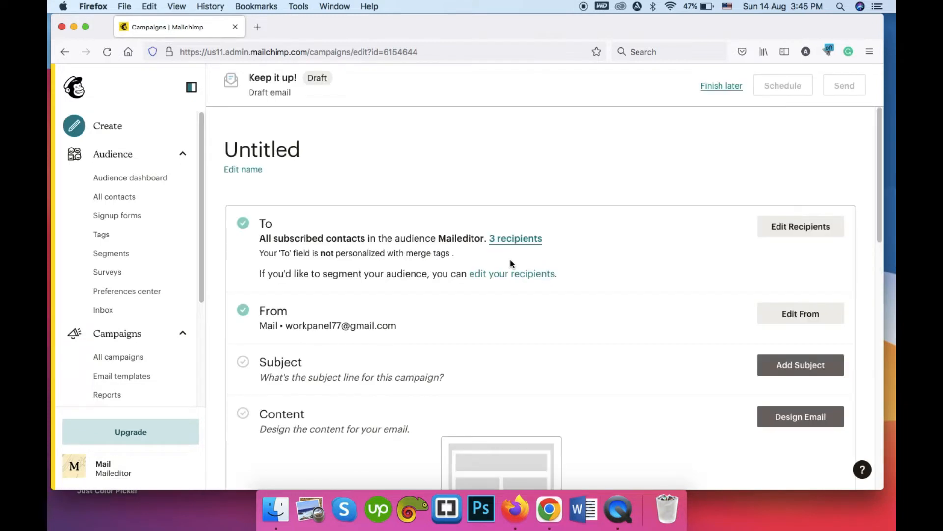
pyautogui.scroll(-1, 404, 275)
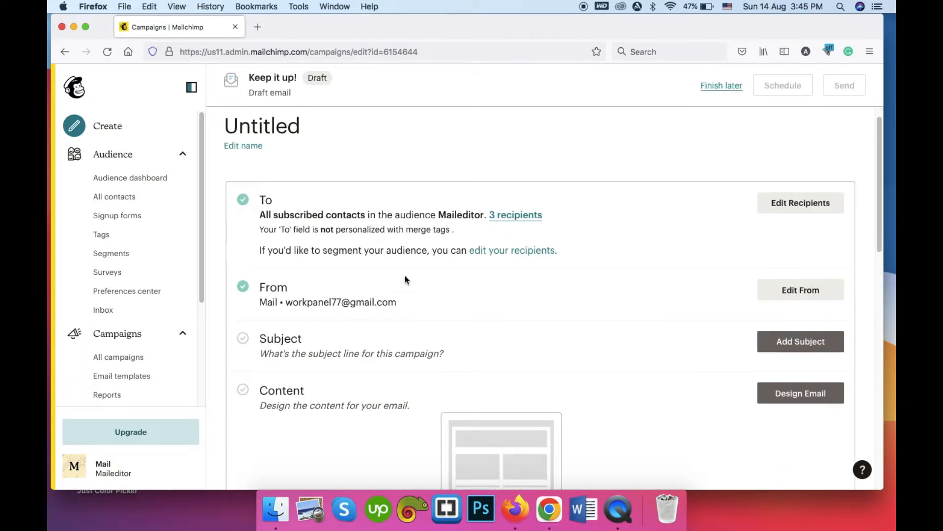
pyautogui.click(803, 206)
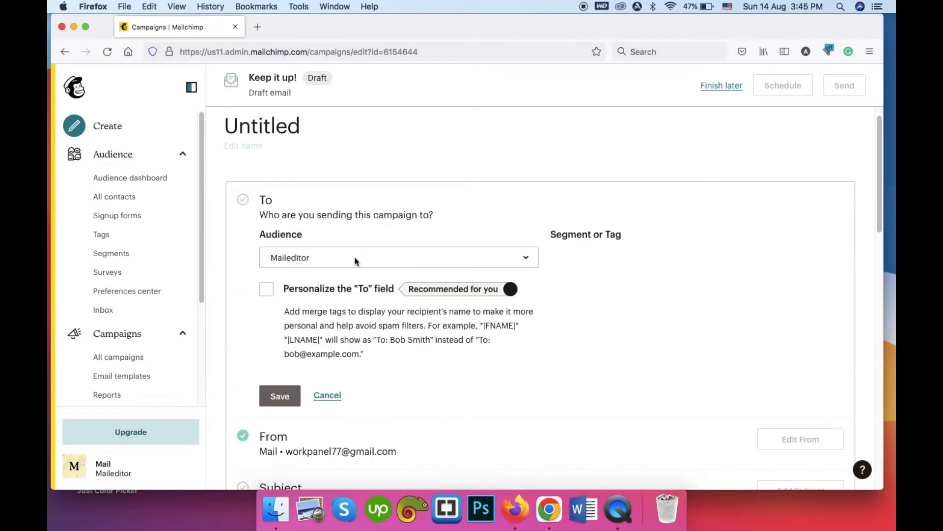
pyautogui.click(355, 259)
pyautogui.click(611, 289)
pyautogui.click(626, 260)
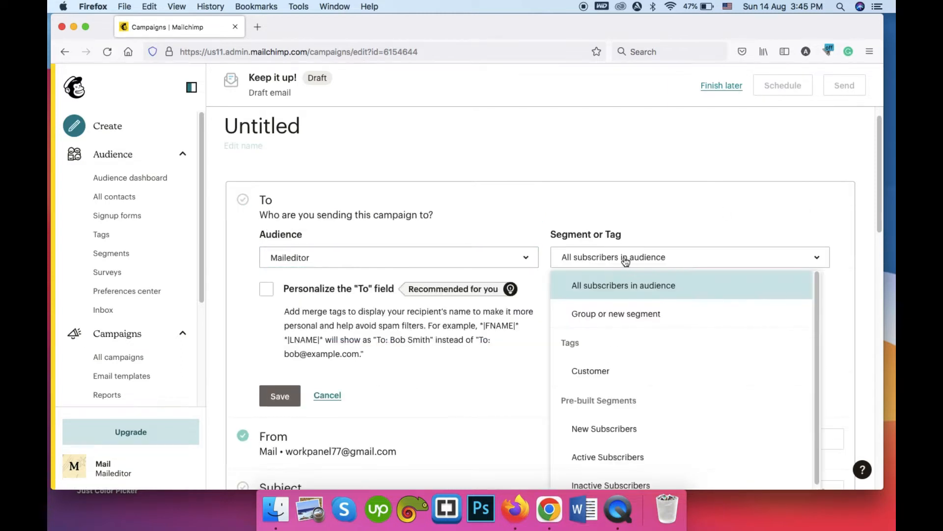
pyautogui.click(493, 399)
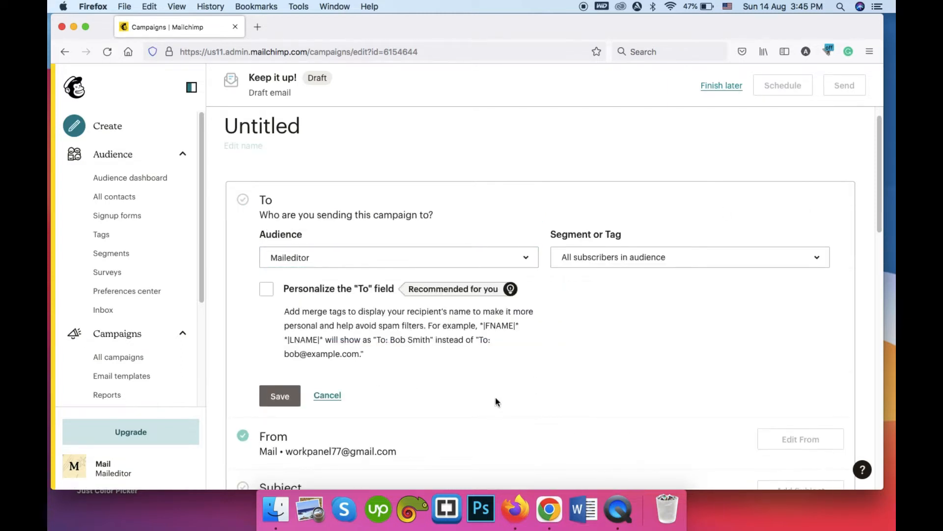
pyautogui.click(279, 396)
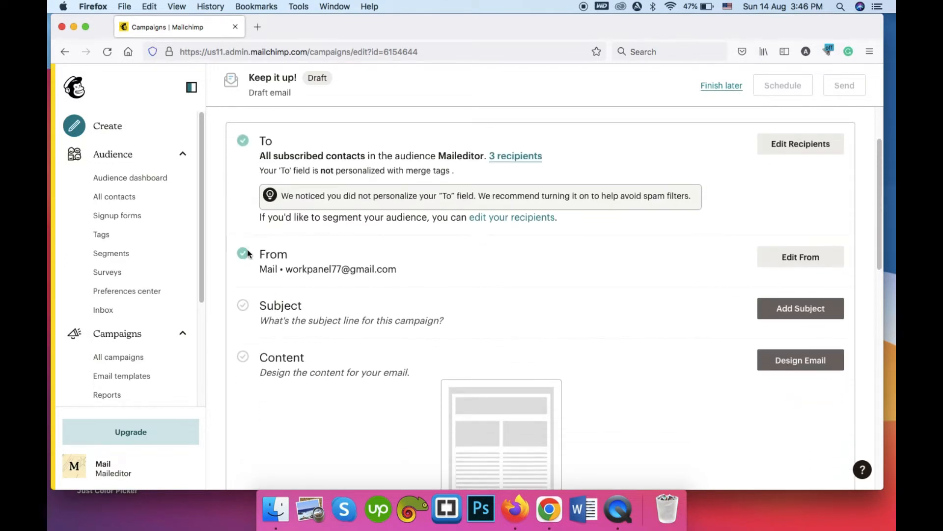
# Save the sender details unchanged, keeping Mail as the from name.
pyautogui.click(811, 256)
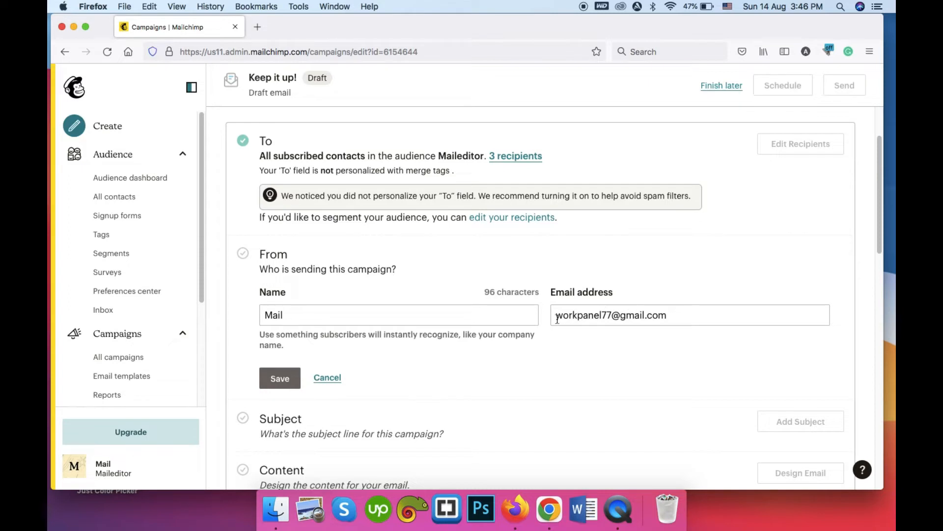
pyautogui.click(271, 383)
pyautogui.scroll(-2, 294, 323)
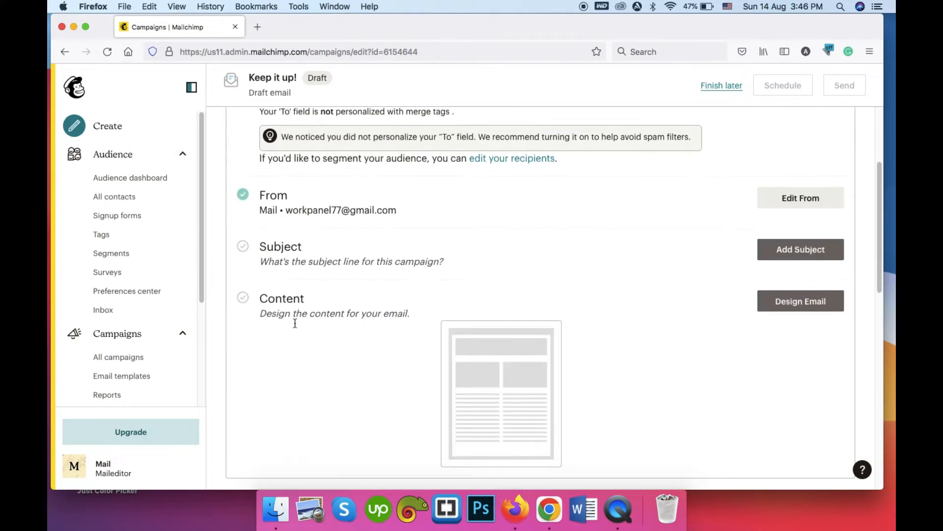
# Set both the subject line and the preview text to 'Test' and save.
pyautogui.click(806, 254)
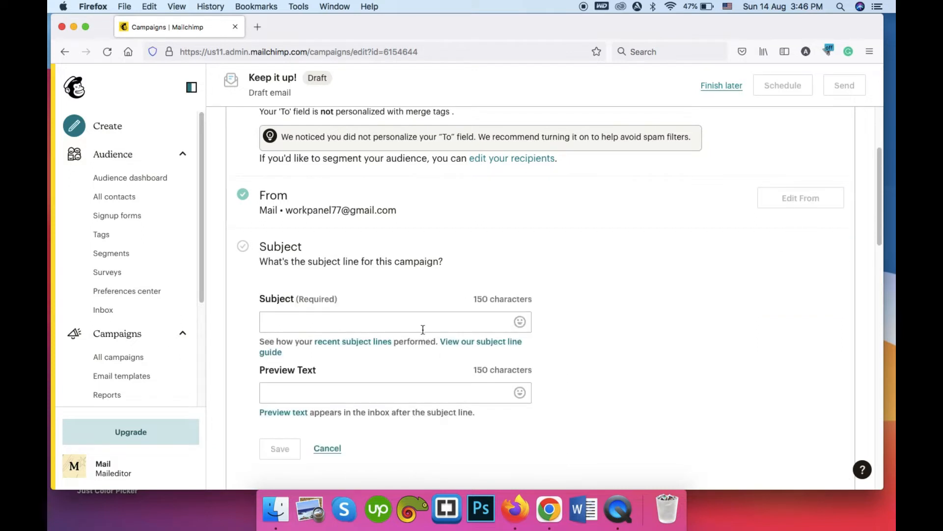
pyautogui.click(422, 329)
pyautogui.write('Test')
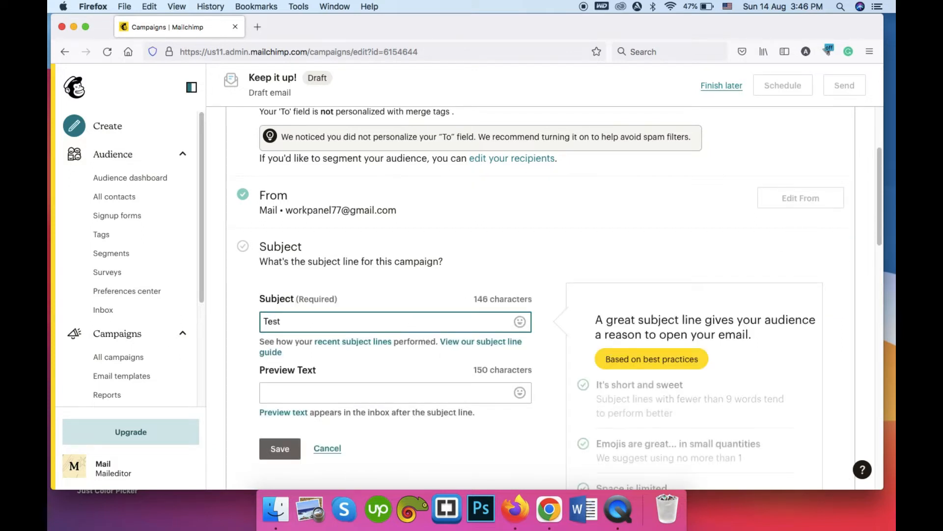
pyautogui.click(341, 393)
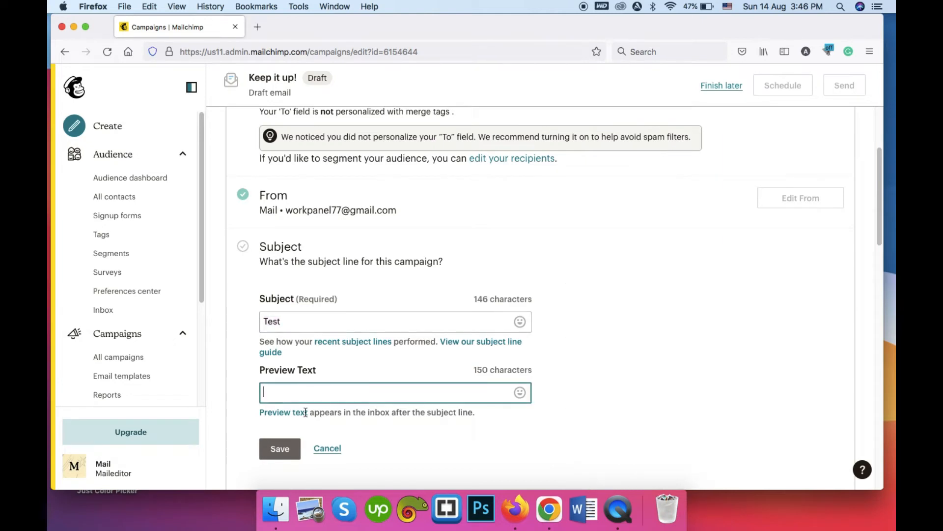
pyautogui.write('Test')
pyautogui.click(276, 447)
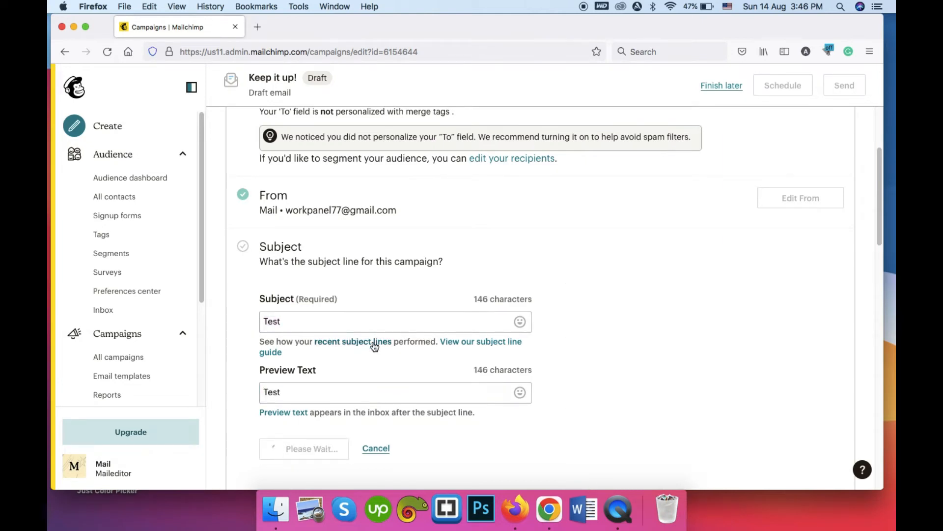
pyautogui.scroll(-2, 386, 339)
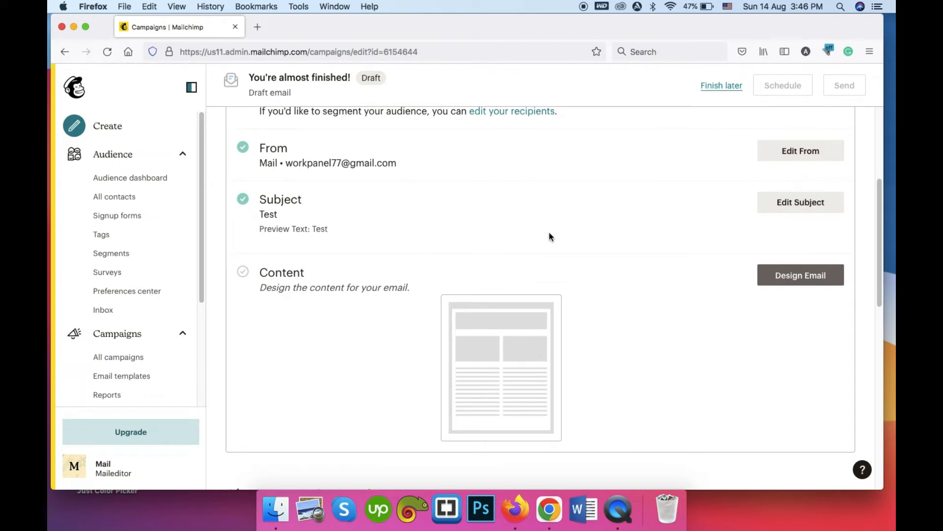
pyautogui.scroll(2, 618, 249)
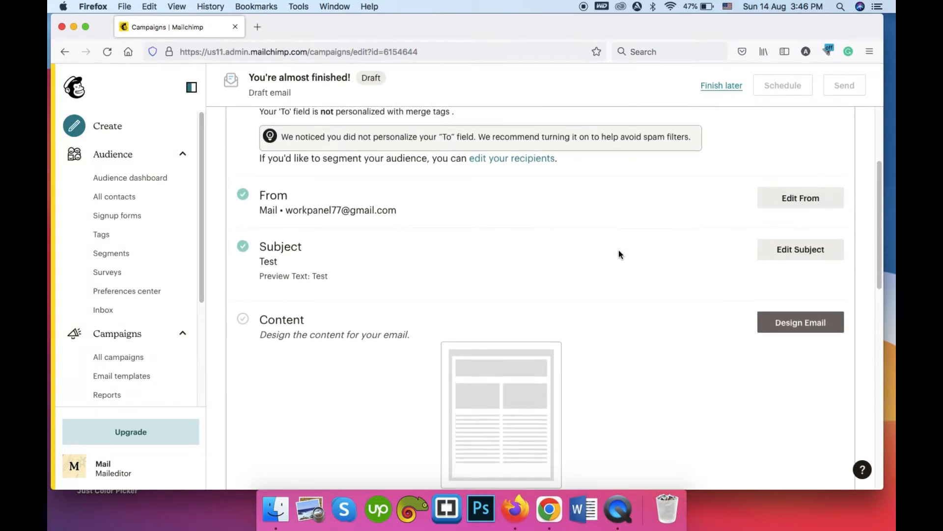
pyautogui.scroll(-5, 613, 322)
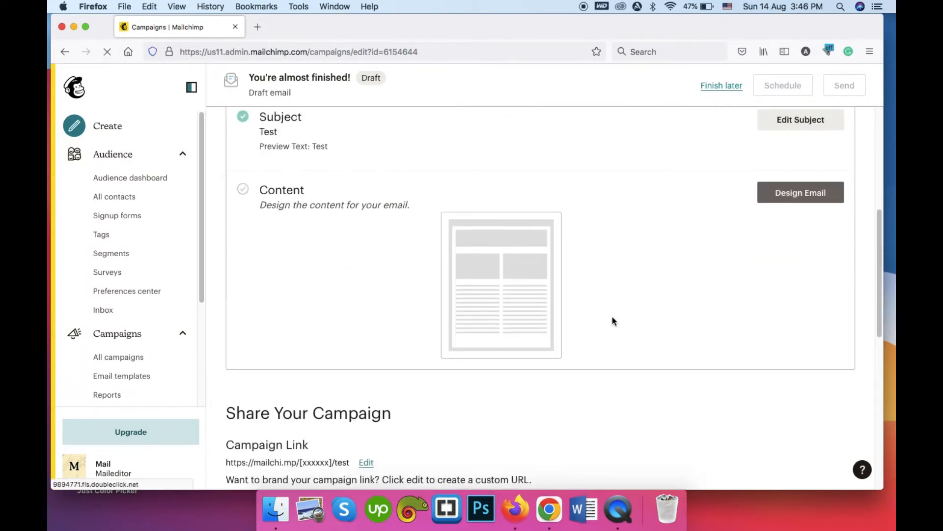
# Start designing the content to reach the Classic Builder / New Builder choice.
pyautogui.click(800, 197)
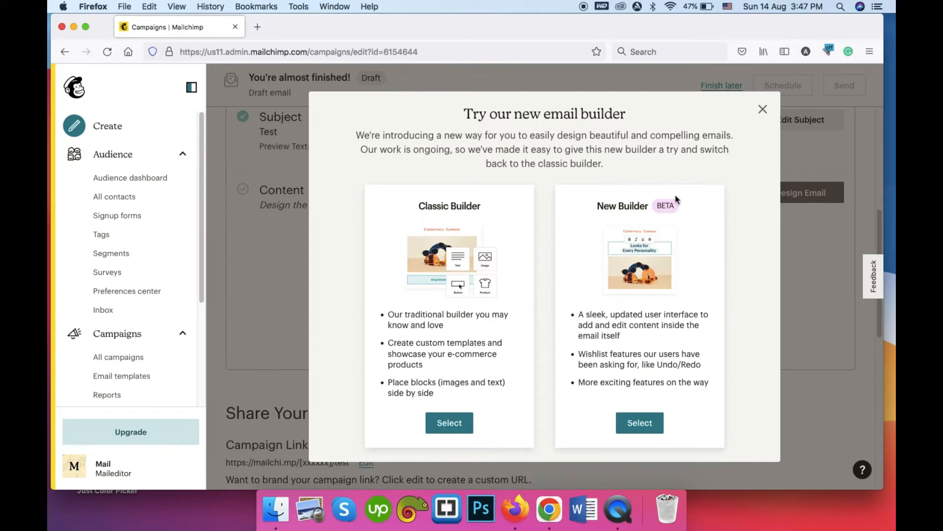
# Choose the Classic Builder and pick the Simple Text basic layout.
pyautogui.click(441, 421)
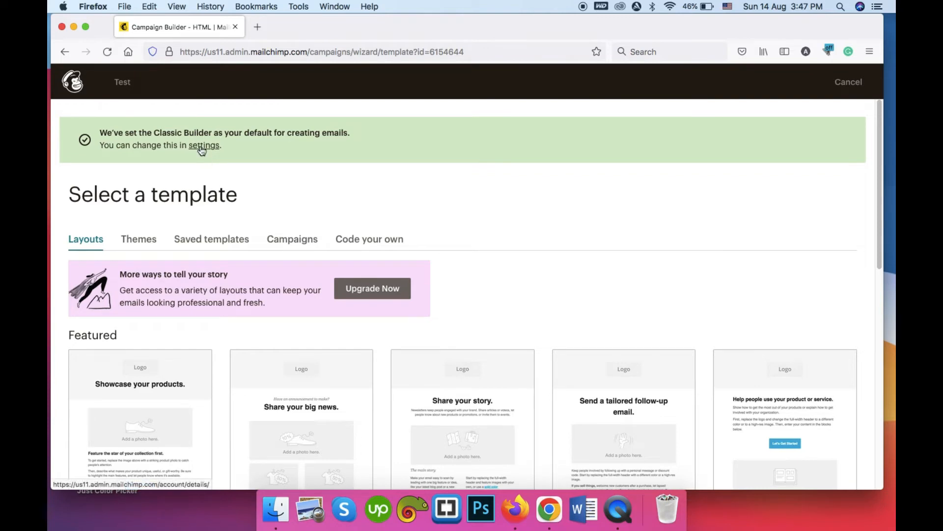
pyautogui.scroll(-3, 322, 146)
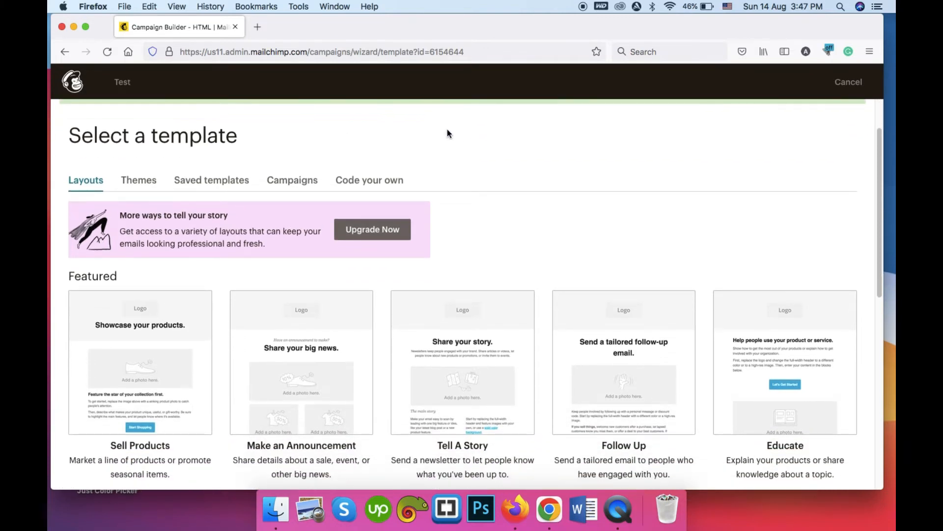
pyautogui.scroll(-10, 481, 121)
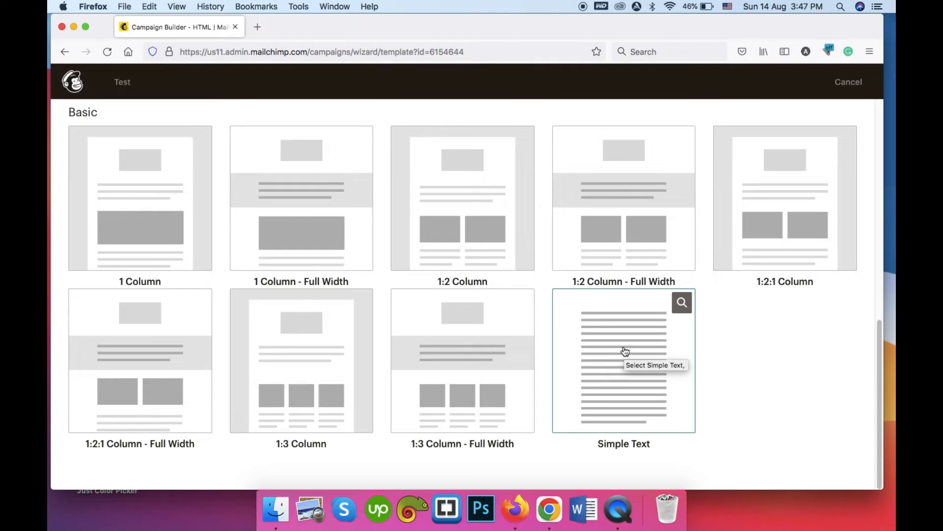
pyautogui.scroll(10, 625, 351)
pyautogui.scroll(-10, 625, 354)
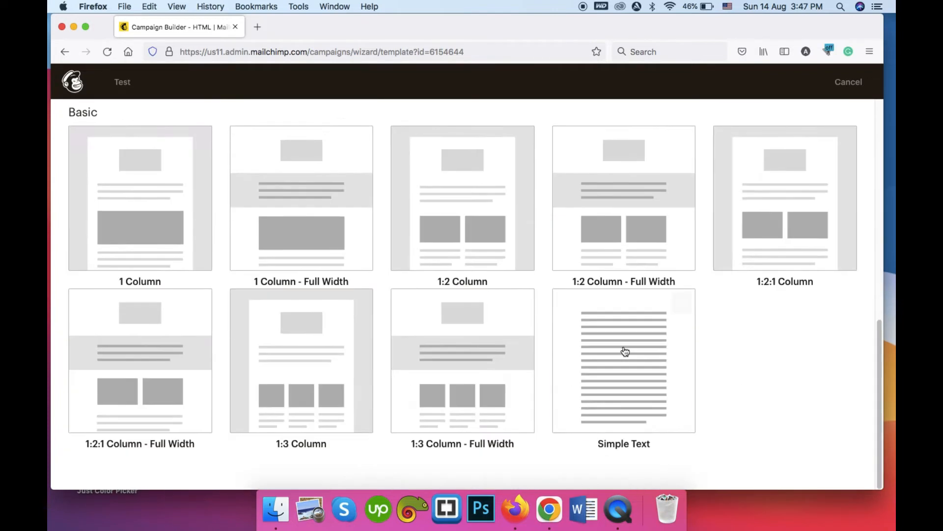
pyautogui.click(626, 359)
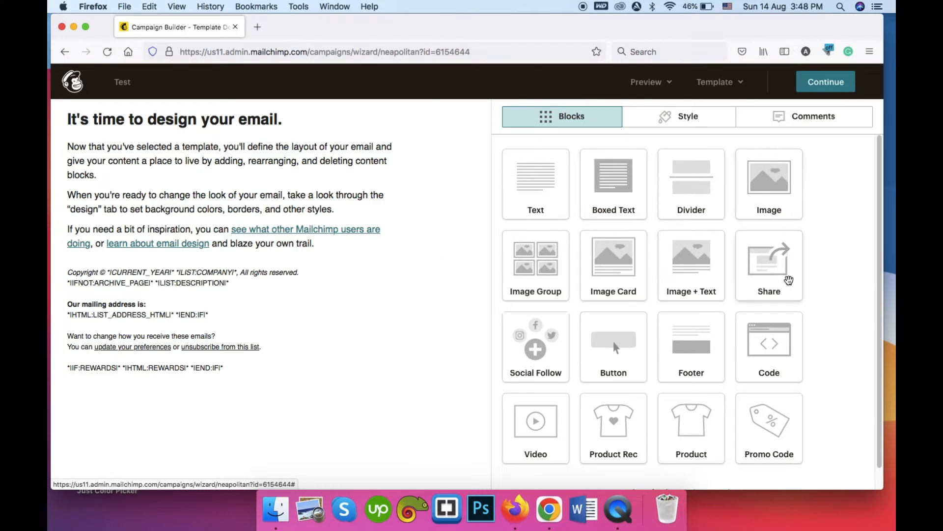
# Replace the template's heading text with "It's our heading" and save the block.
pyautogui.scroll(-1, 780, 344)
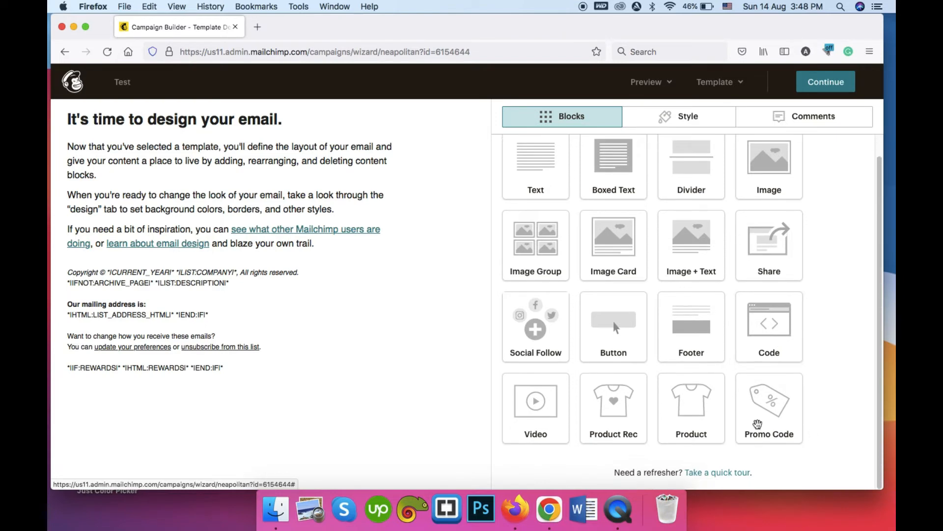
pyautogui.scroll(1, 540, 348)
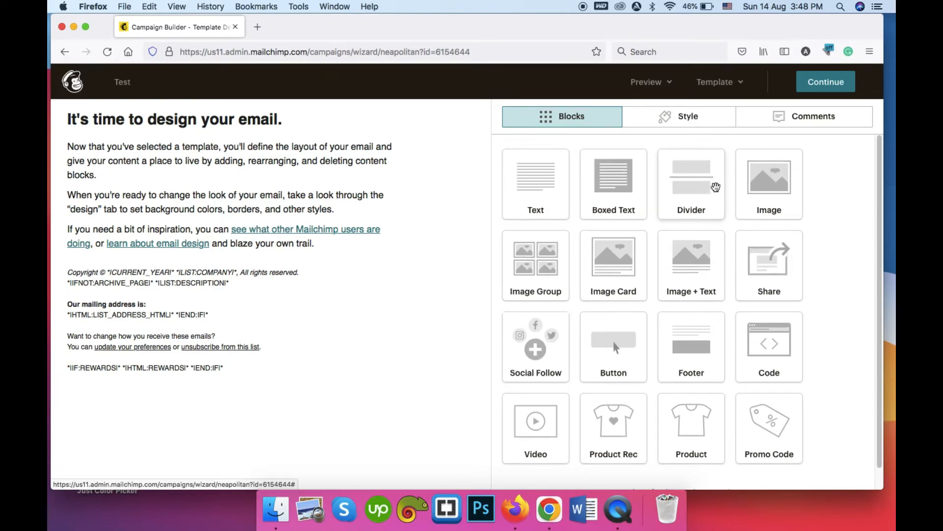
pyautogui.moveTo(281, 128)
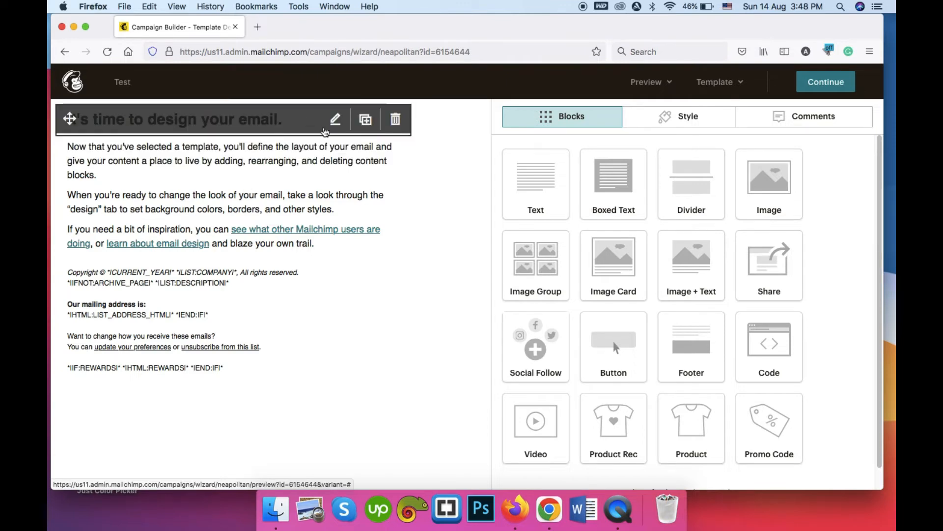
pyautogui.click(335, 120)
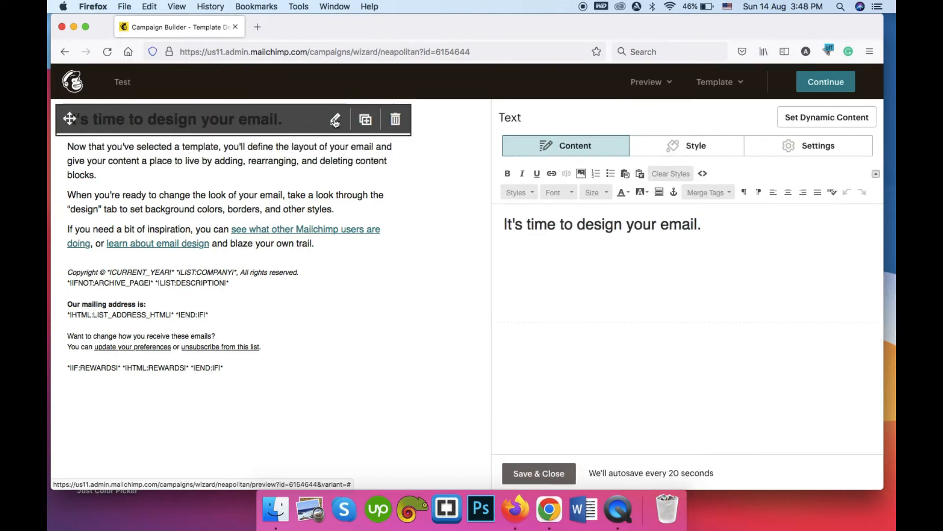
pyautogui.tripleClick(707, 232)
pyautogui.write('t')
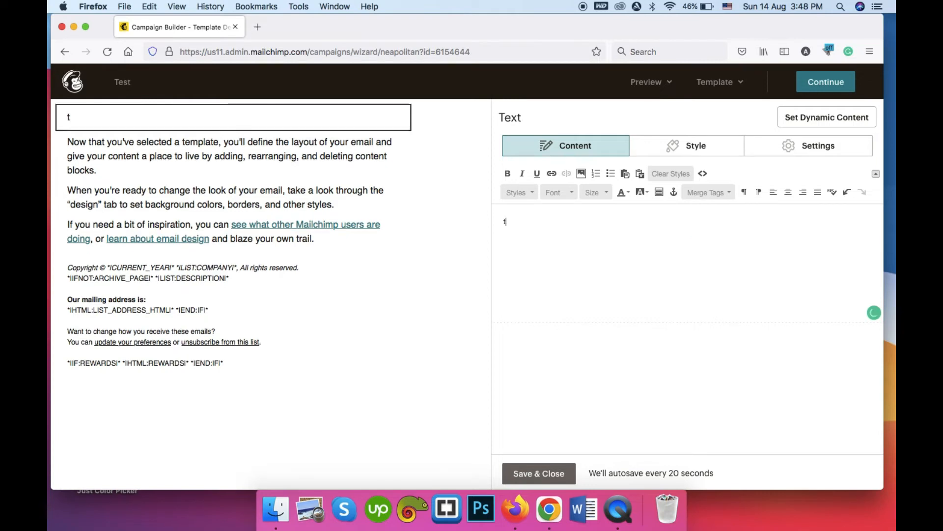
pyautogui.write("'s our heading")
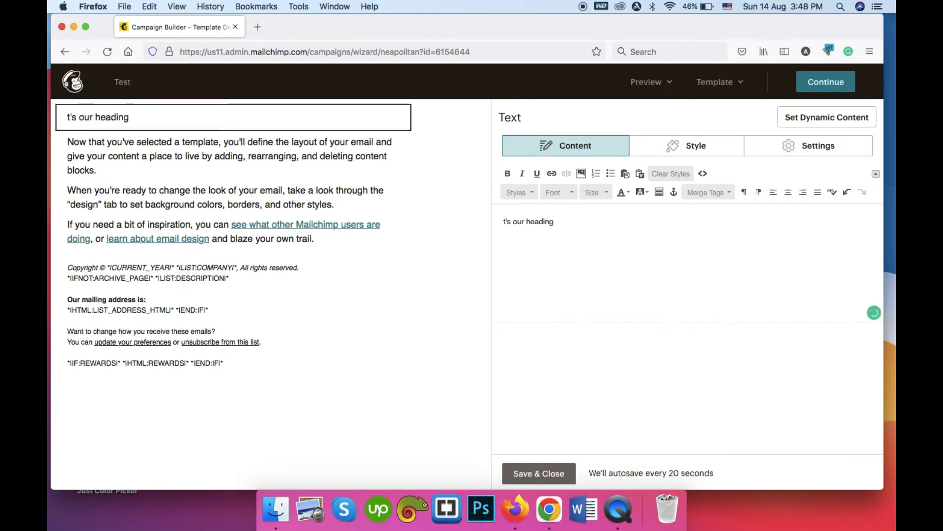
pyautogui.click(502, 221)
pyautogui.write('I')
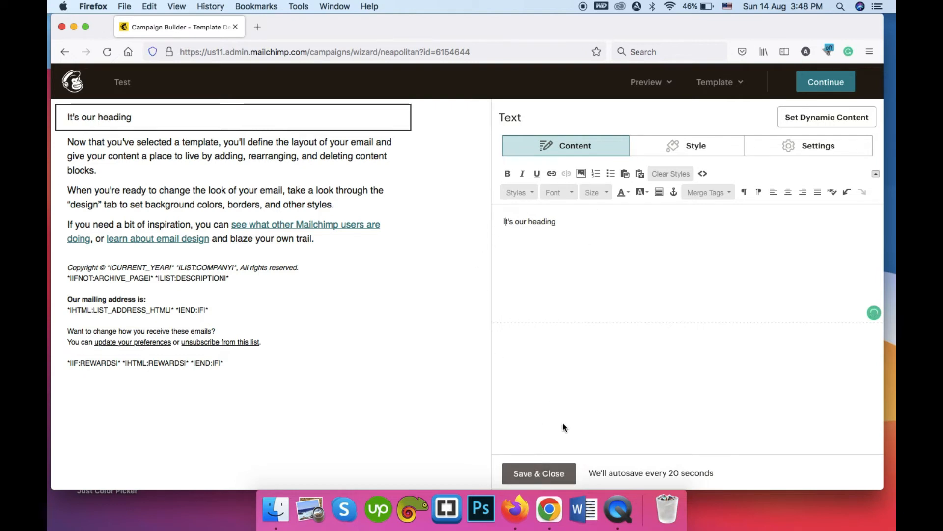
pyautogui.click(539, 473)
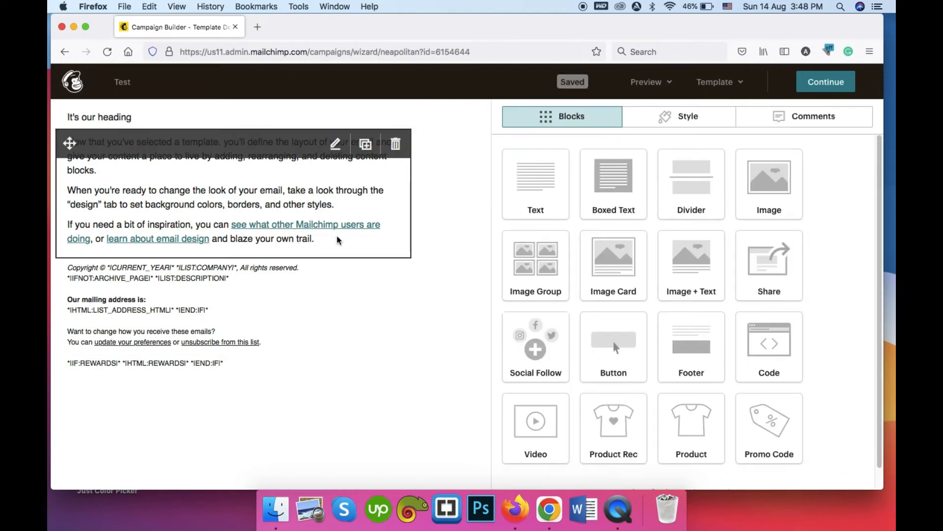
# Select all the body text, replace it with "Lorem psum dolr est campaign texts", and save.
pyautogui.click(338, 240)
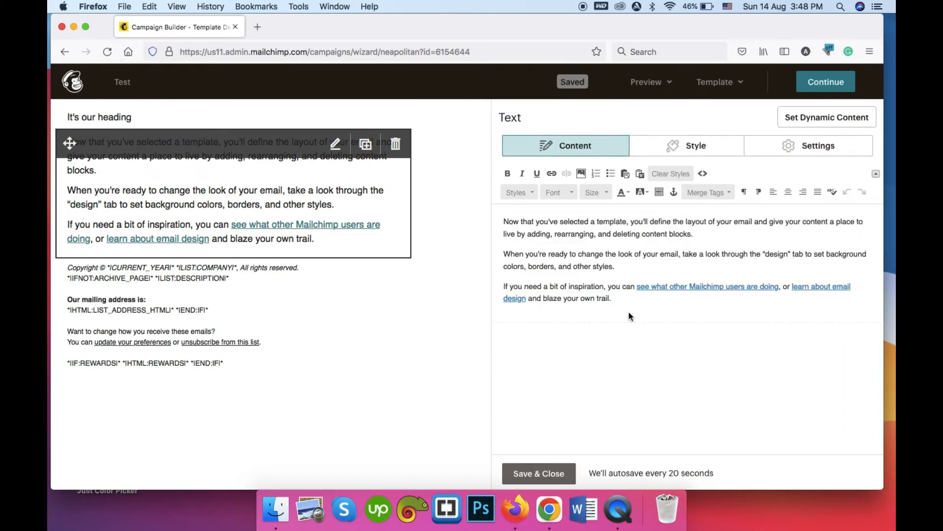
pyautogui.press('super+a')
pyautogui.write('Log')
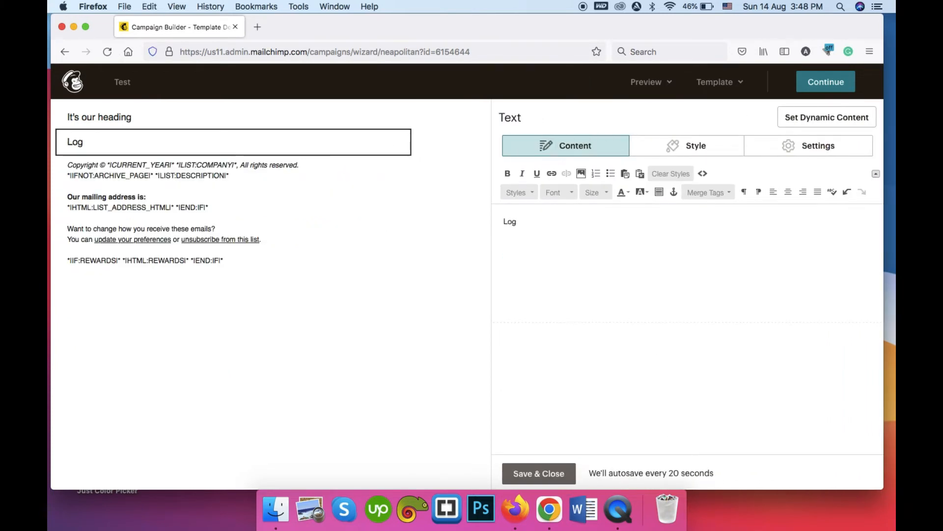
pyautogui.press('BackSpace')
pyautogui.write('rem i')
pyautogui.press('BackSpace')
pyautogui.write('psum dol')
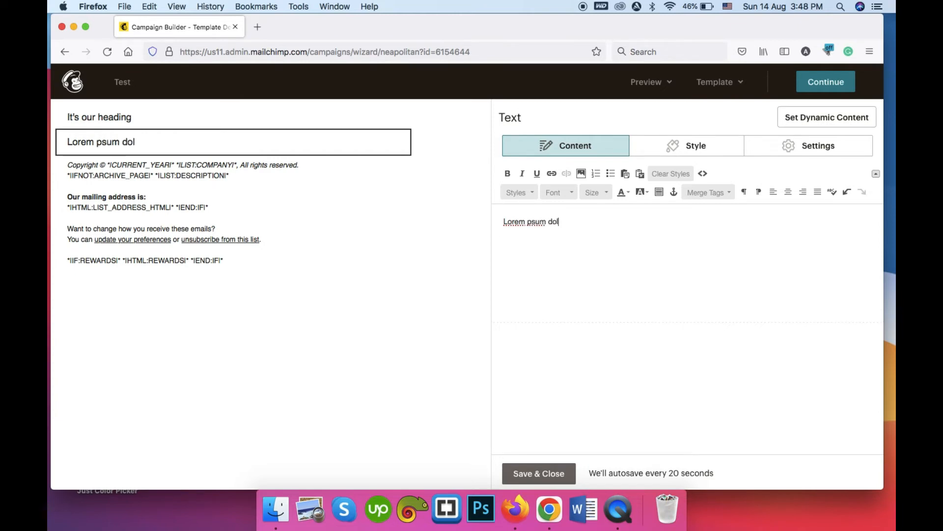
pyautogui.write('r est campaign texts')
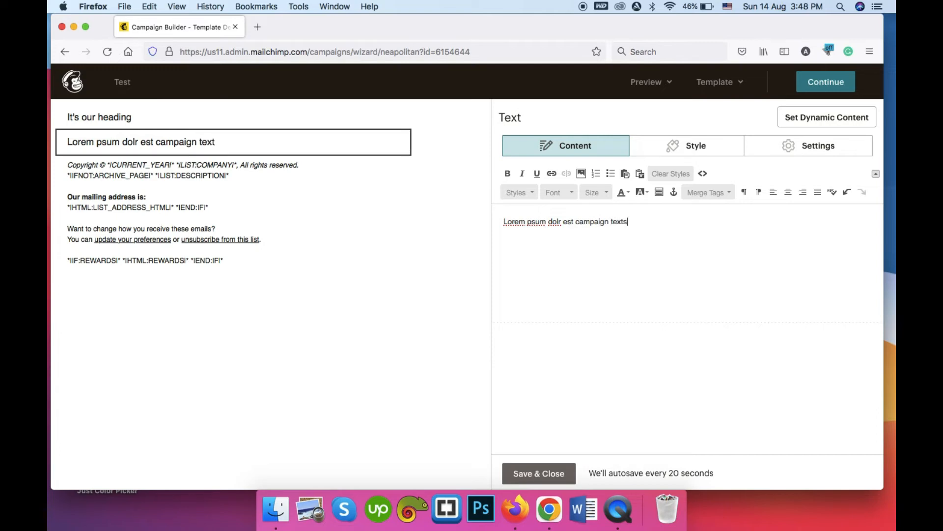
pyautogui.click(551, 473)
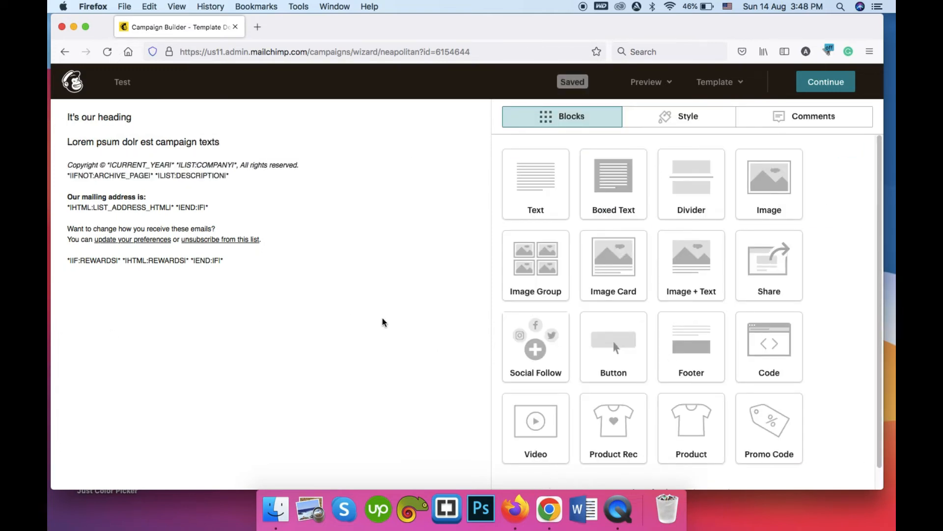
# Continue from the design to the campaign summary and bring up the Schedule dialog.
pyautogui.click(843, 81)
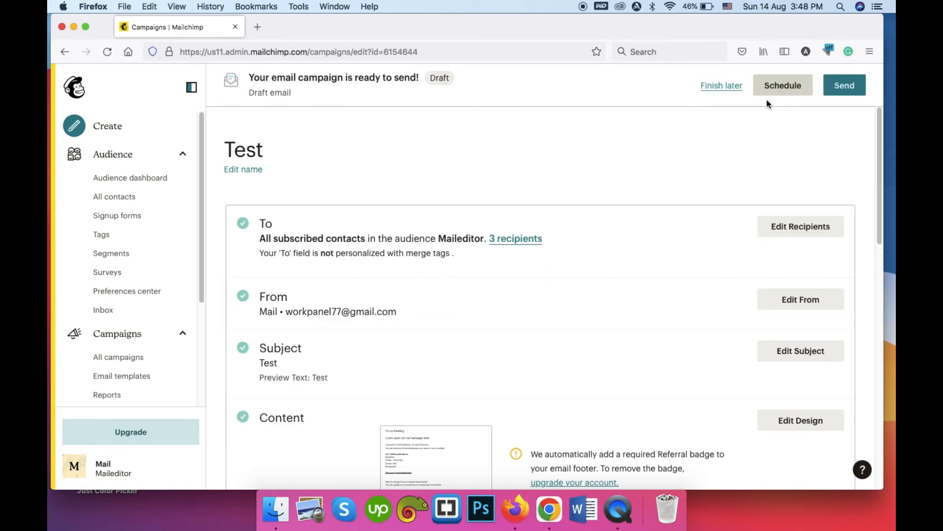
pyautogui.click(780, 89)
pyautogui.click(785, 89)
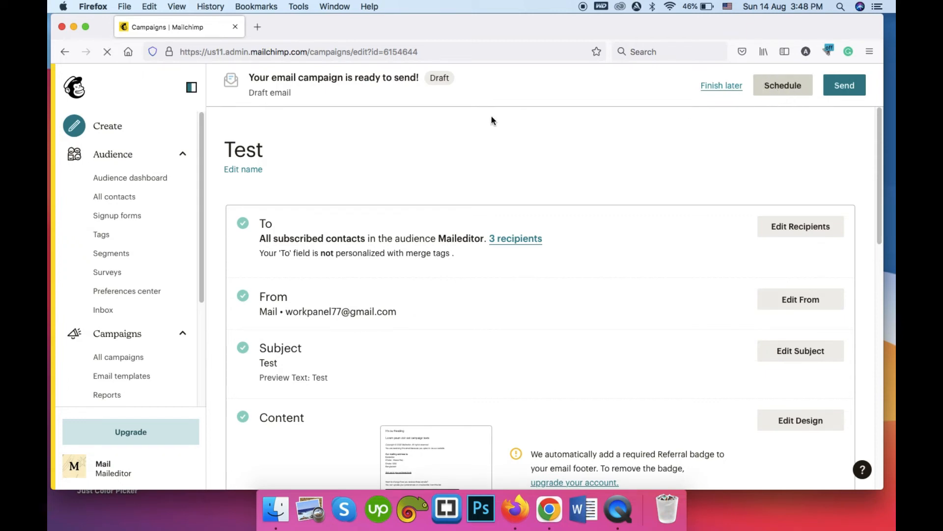
pyautogui.click(789, 87)
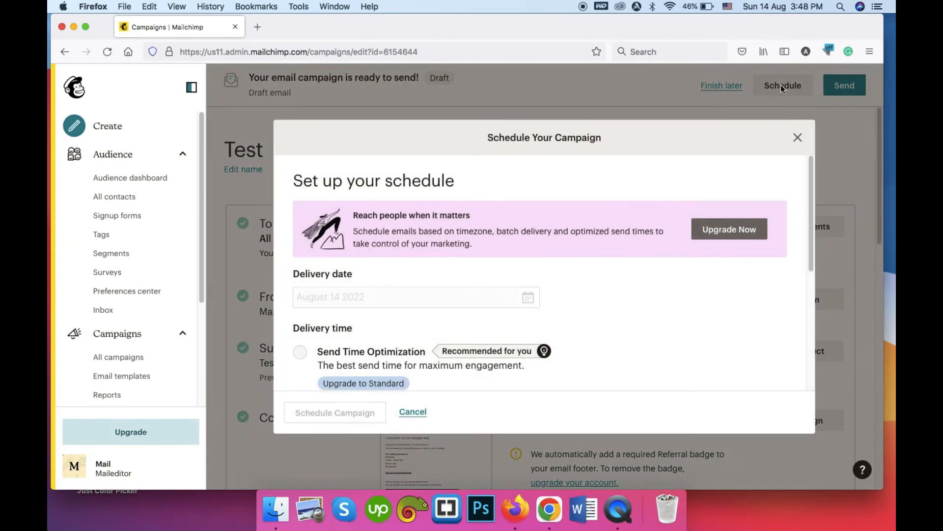
pyautogui.scroll(-2, 723, 216)
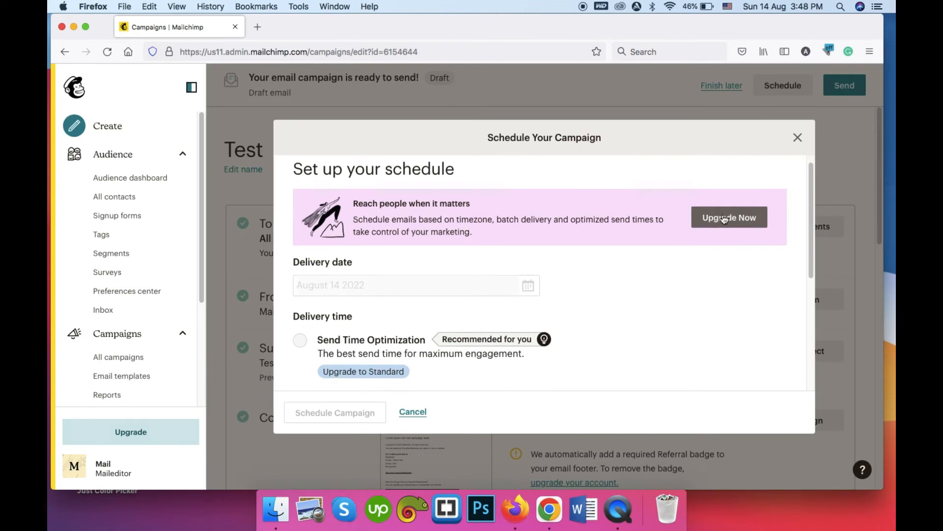
pyautogui.scroll(-5, 713, 216)
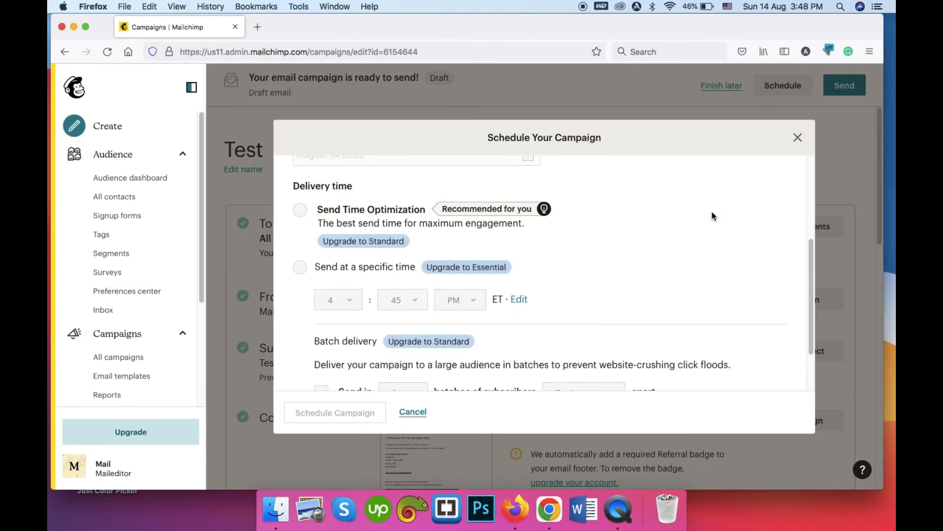
pyautogui.scroll(5, 351, 263)
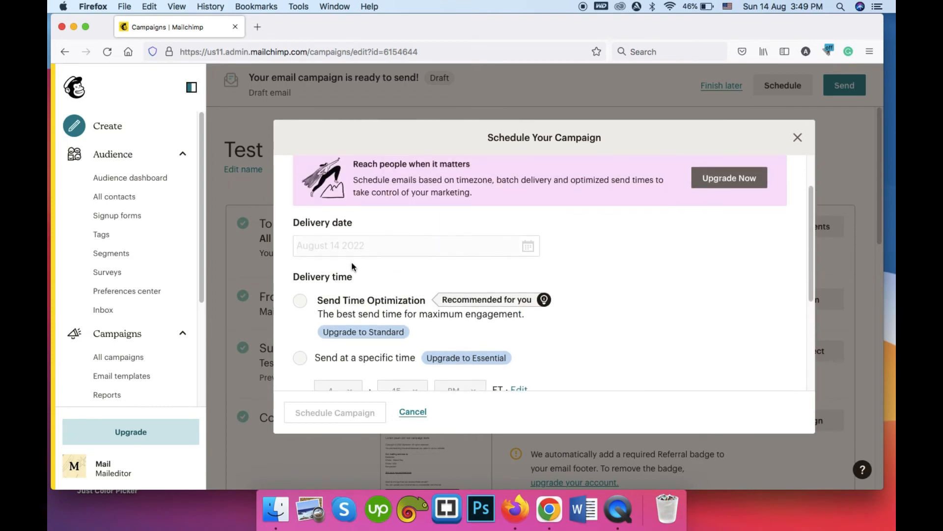
pyautogui.scroll(-6, 347, 288)
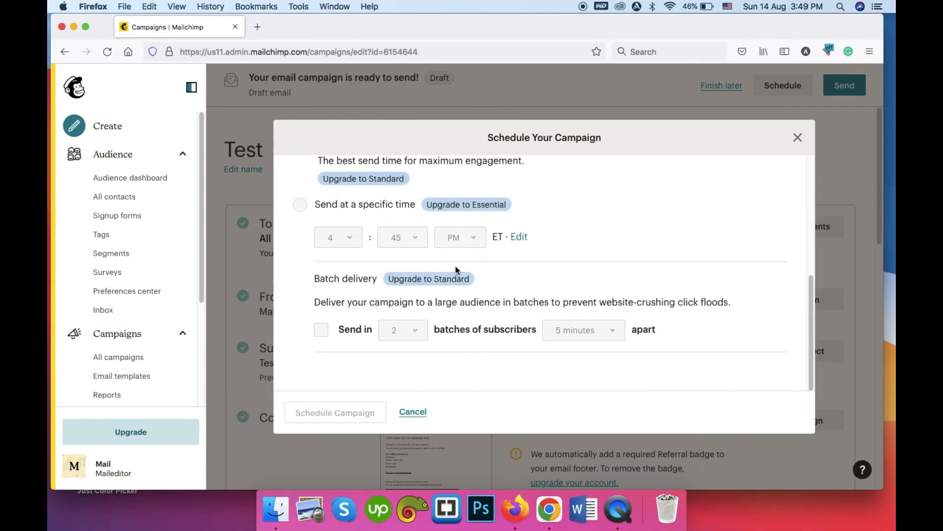
pyautogui.scroll(7, 455, 269)
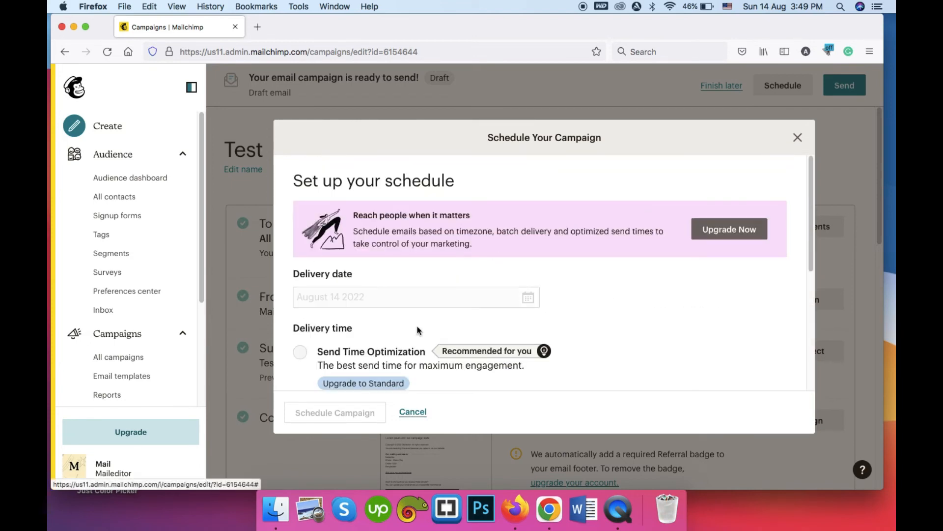
pyautogui.click(798, 138)
# Send the Test campaign immediately to the 3 Maileditor subscribers.
pyautogui.scroll(-5, 797, 137)
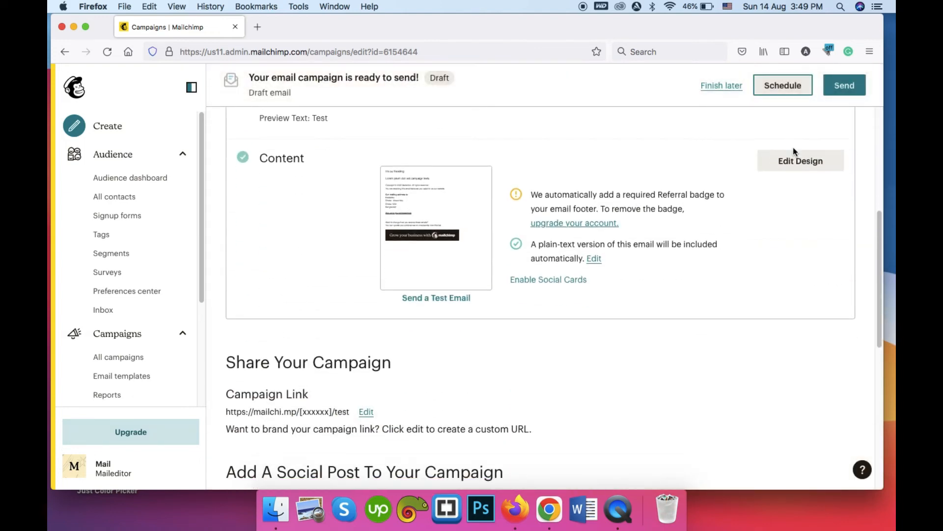
pyautogui.scroll(5, 582, 234)
pyautogui.scroll(-10, 291, 220)
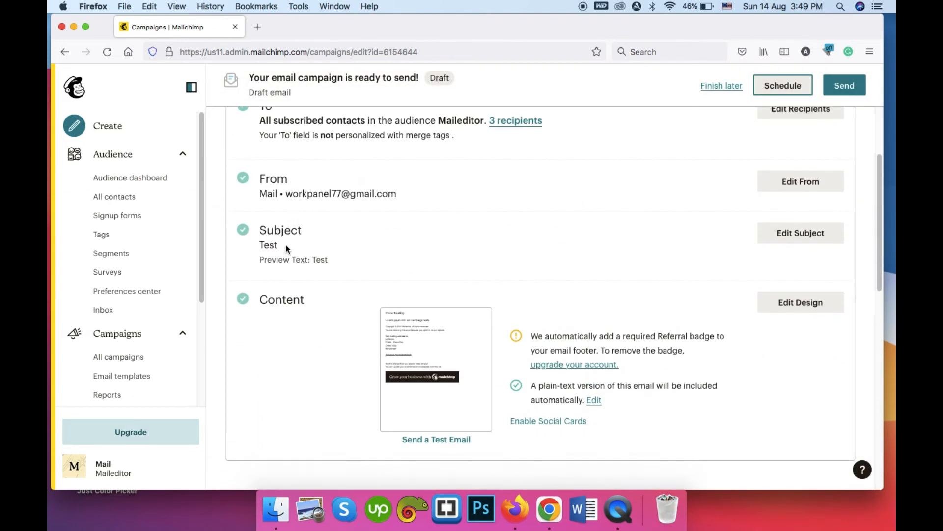
pyautogui.scroll(10, 492, 249)
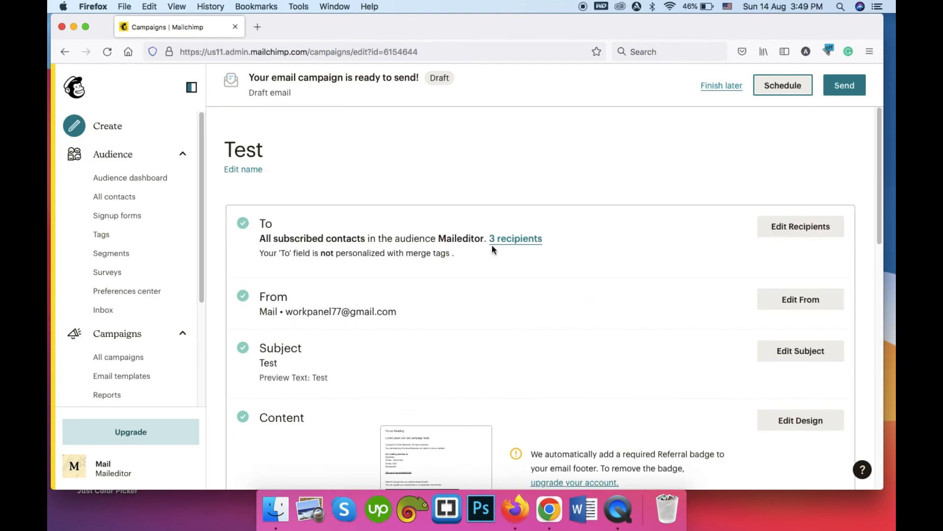
pyautogui.click(849, 87)
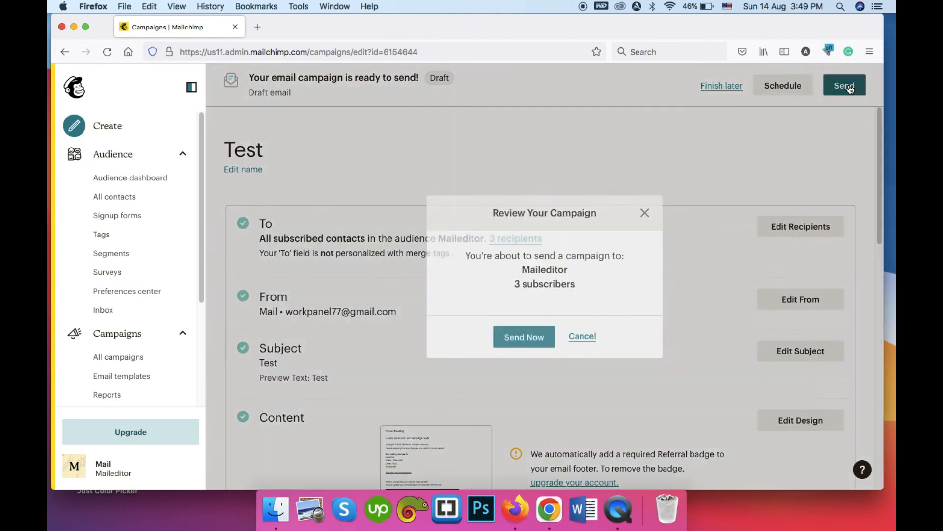
pyautogui.click(534, 335)
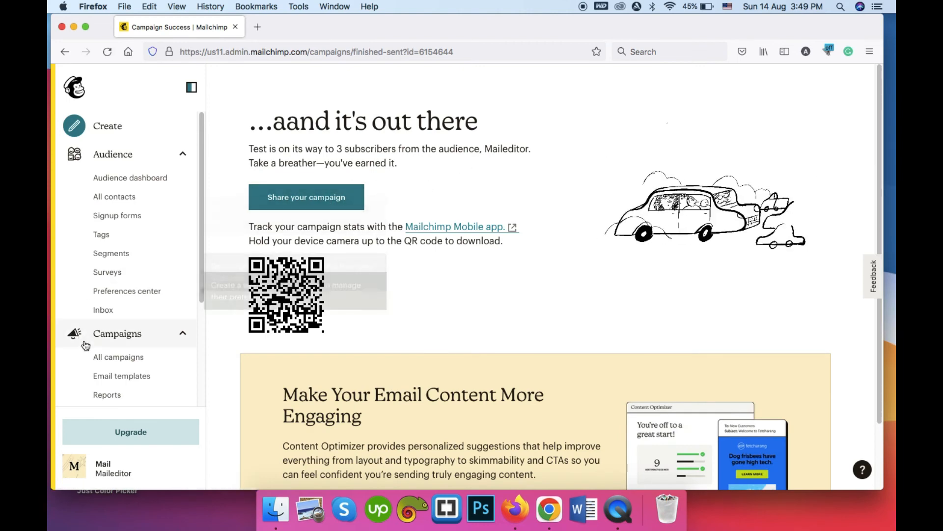
# Open All campaigns from the Campaigns sidebar in a new tab and switch to it.
pyautogui.click(116, 357)
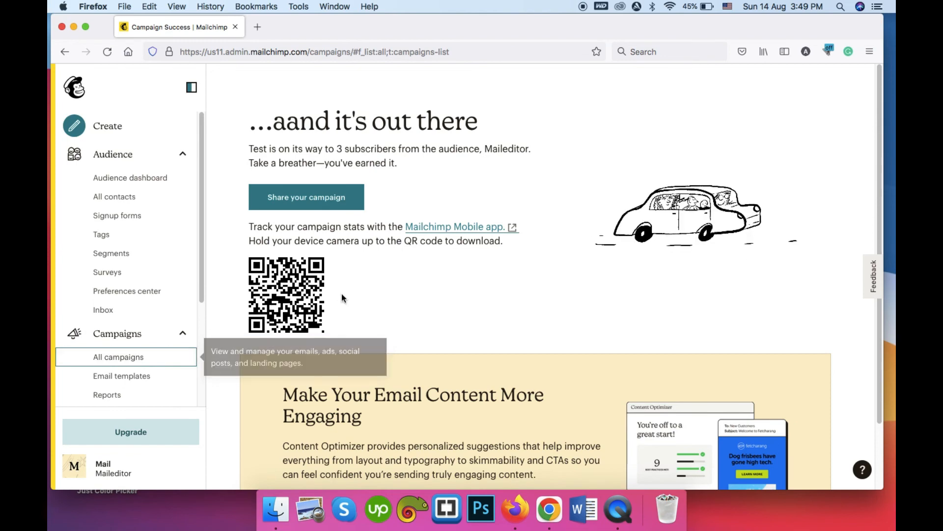
pyautogui.click(139, 359)
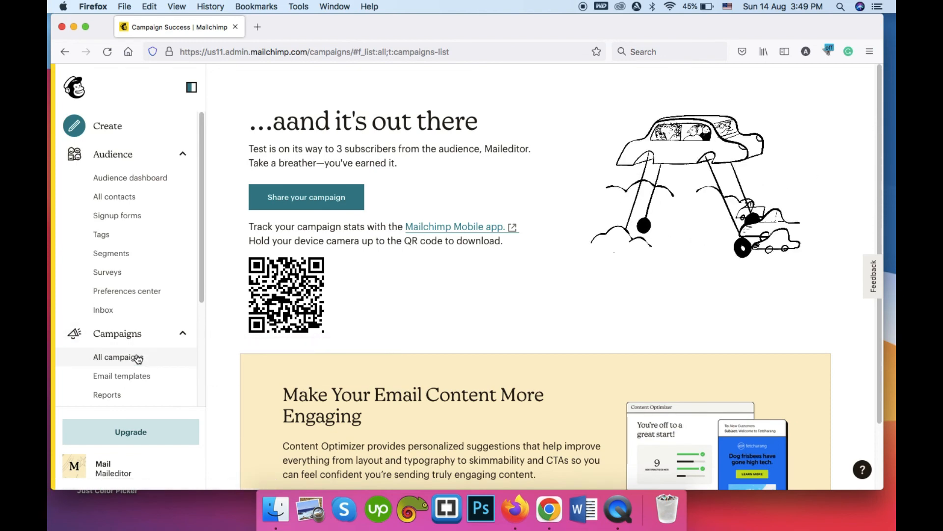
pyautogui.click(303, 25)
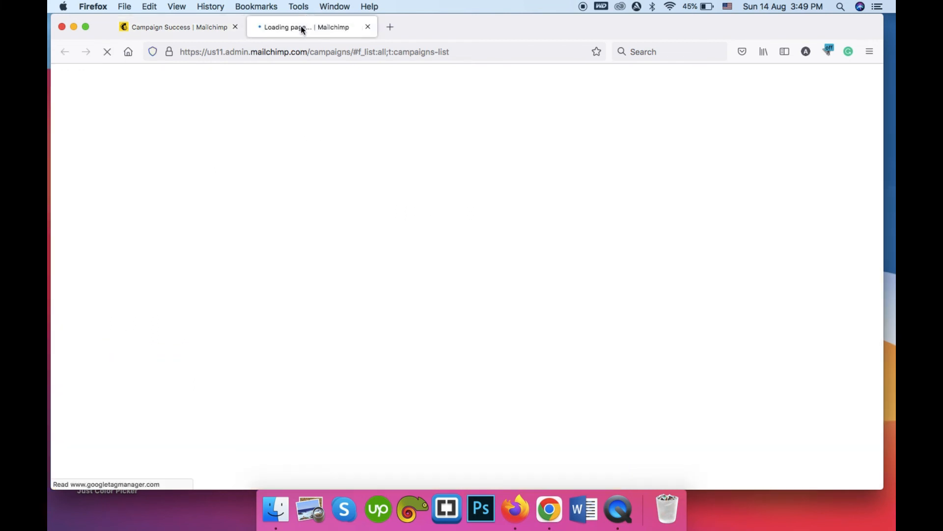
# Close the Campaign Success tab and review Test: Sent to 3 recipients, 0 opens, 0 clicks.
pyautogui.click(236, 27)
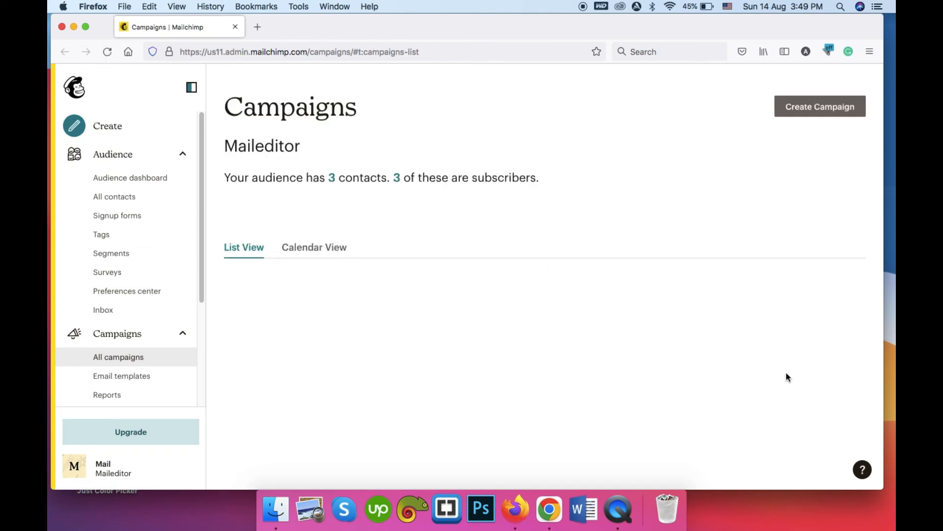
pyautogui.scroll(-2, 782, 351)
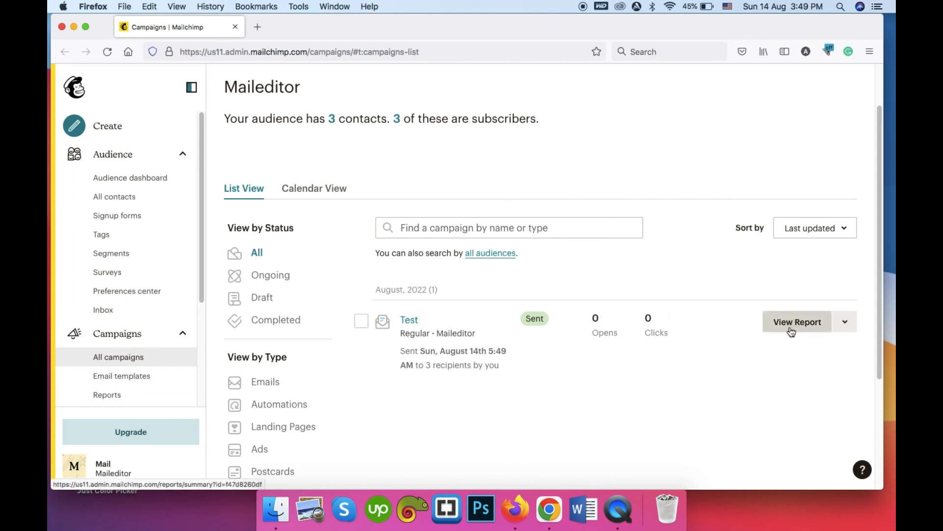
pyautogui.click(791, 331)
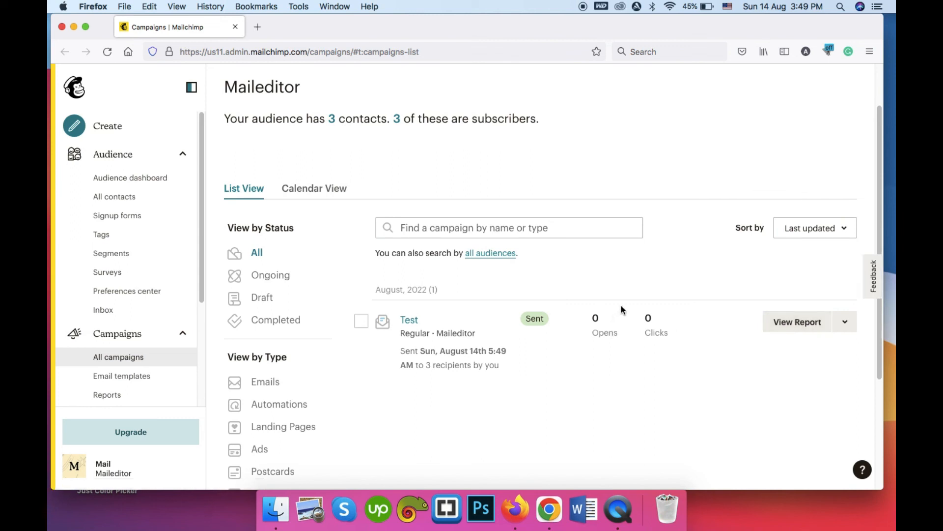
pyautogui.scroll(-2, 621, 305)
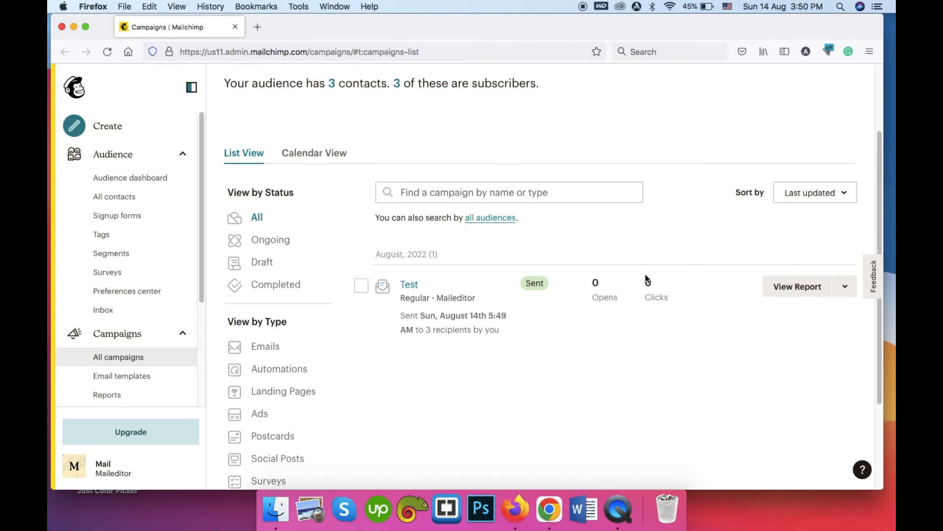
pyautogui.scroll(-2, 614, 274)
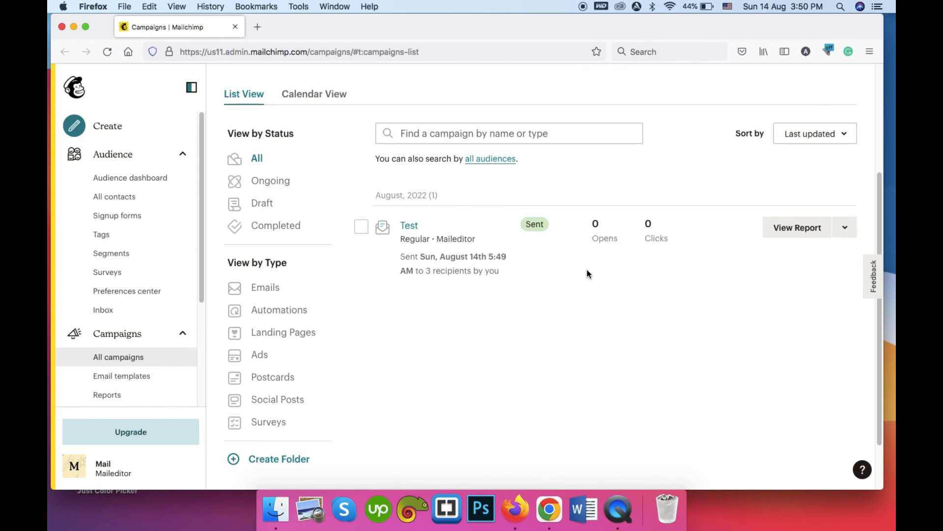